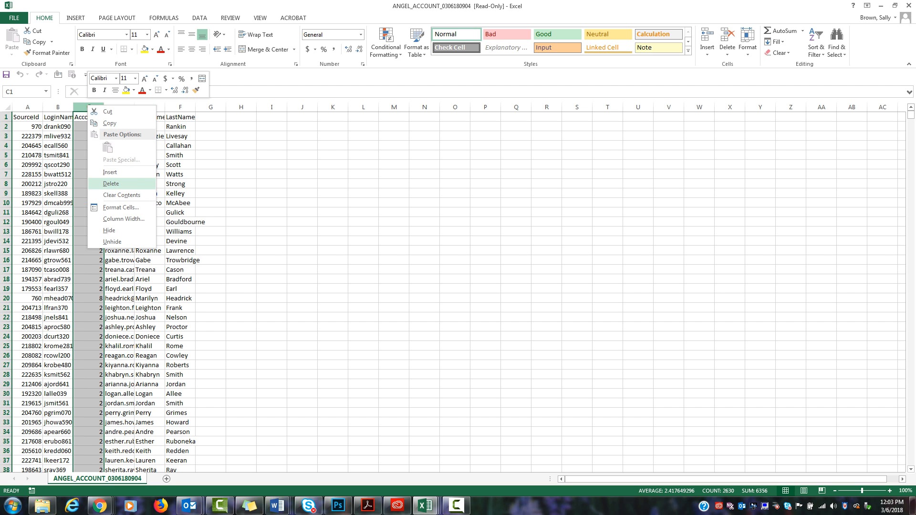
{"action": "left_click", "coordinate": [111, 183]}
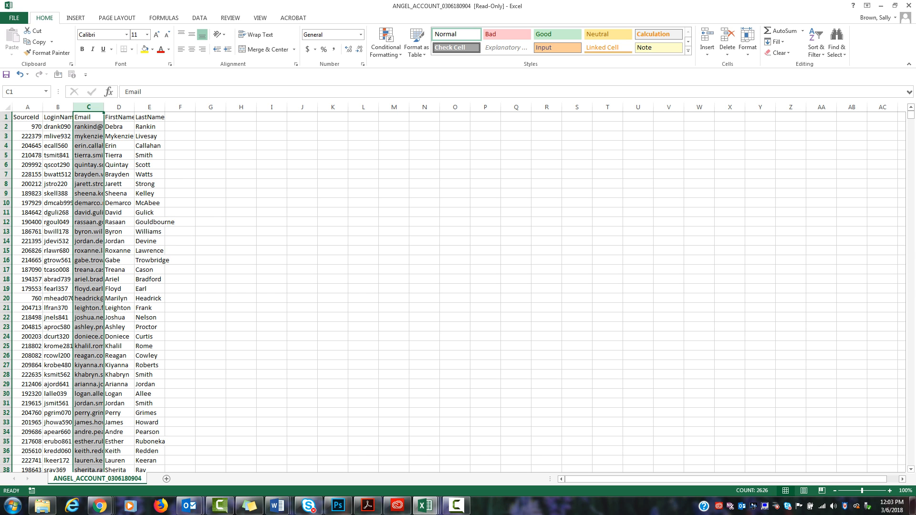
{"action": "left_click", "coordinate": [456, 506]}
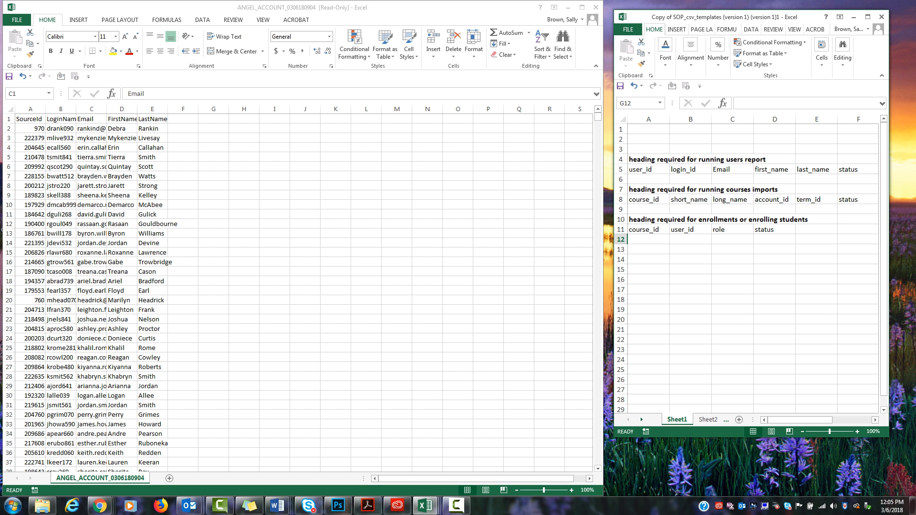
Copy the users report headings from row 5 of the template workbook and paste them over row 1 of the account sheet.
{"action": "left_click", "coordinate": [621, 169]}
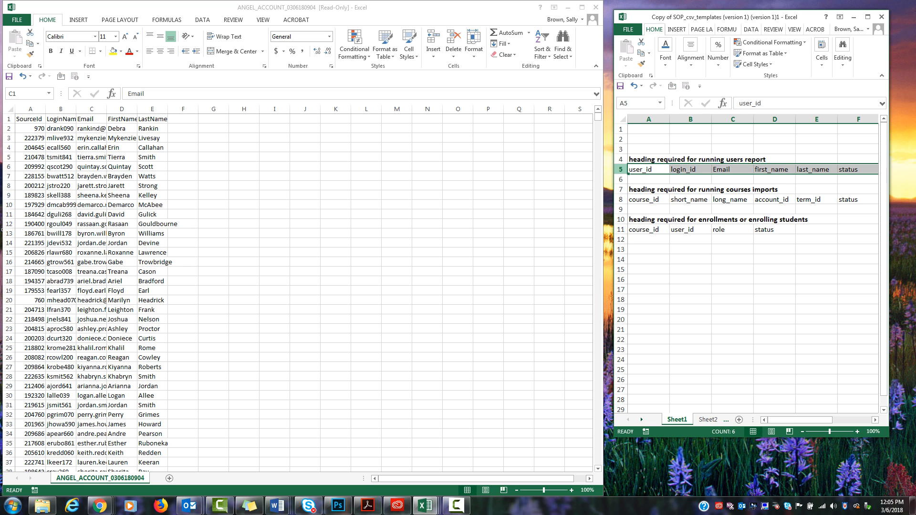
{"action": "right_click", "coordinate": [621, 170]}
{"action": "left_click", "coordinate": [640, 187]}
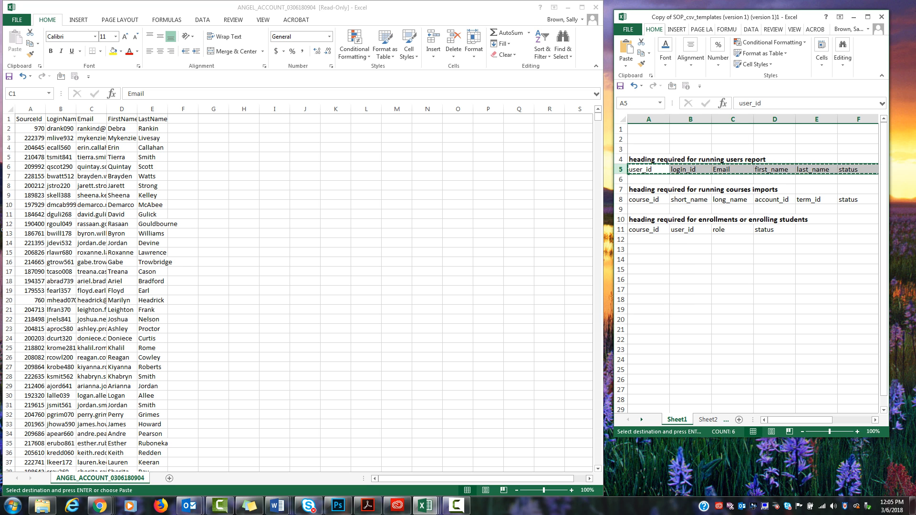
{"action": "left_click", "coordinate": [8, 118]}
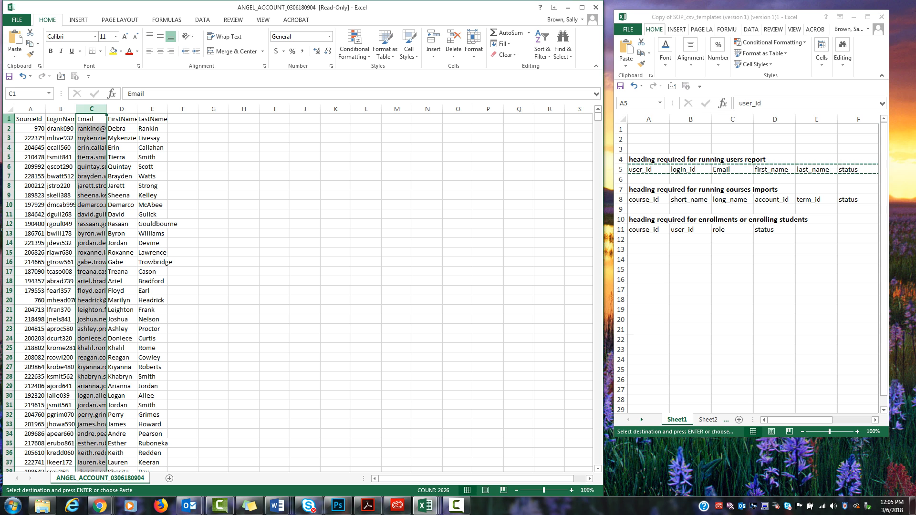
{"action": "left_click", "coordinate": [9, 119]}
{"action": "right_click", "coordinate": [9, 119]}
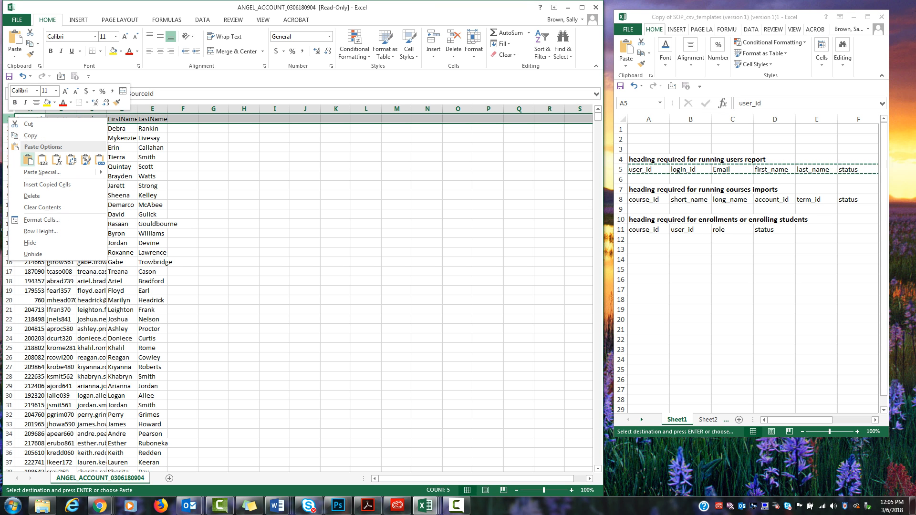
{"action": "left_click", "coordinate": [28, 160]}
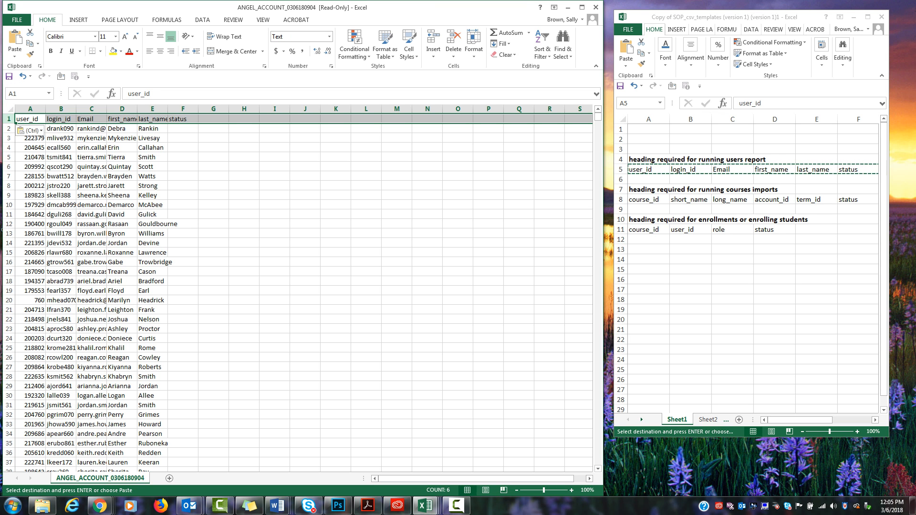
Enter "active" in F2 and fill it down the status column.
{"action": "left_click", "coordinate": [183, 129]}
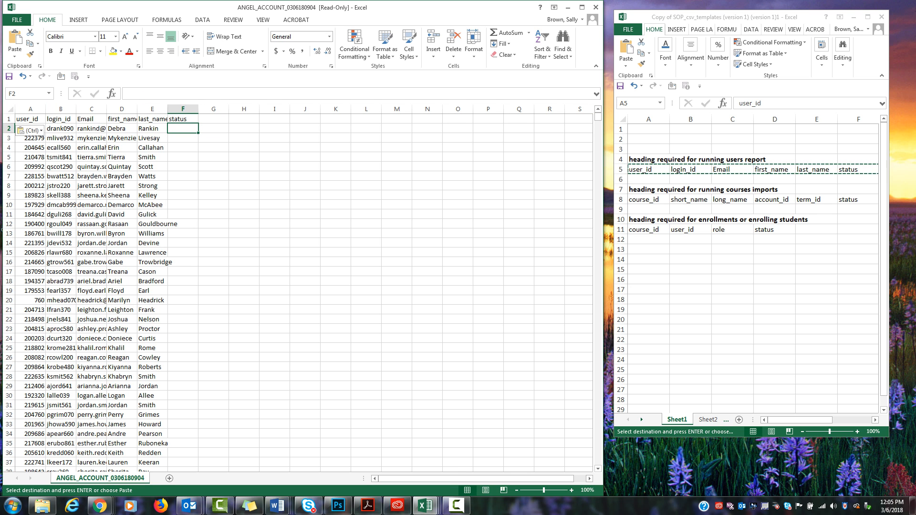
{"action": "type", "text": "Ac"}
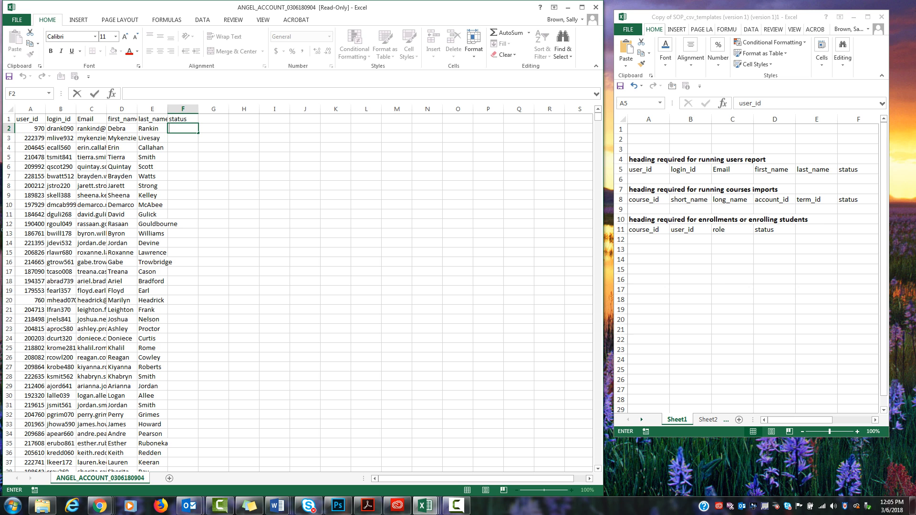
{"action": "key", "text": "BackSpace"}
{"action": "key", "text": "BackSpace"}
{"action": "type", "text": "active"}
{"action": "double_click", "coordinate": [198, 134]}
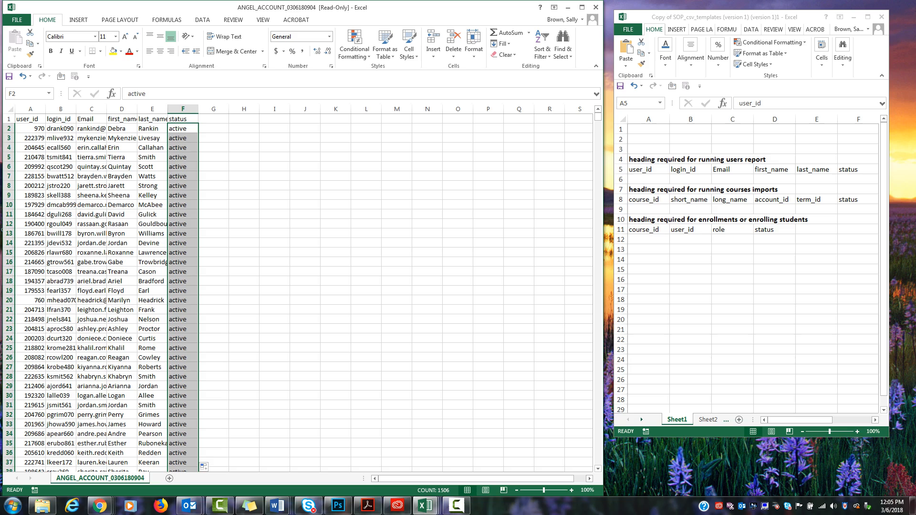
Delete row 428, the record with no login_id.
{"action": "left_click_drag", "start_coordinate": [598, 116], "coordinate": [598, 171]}
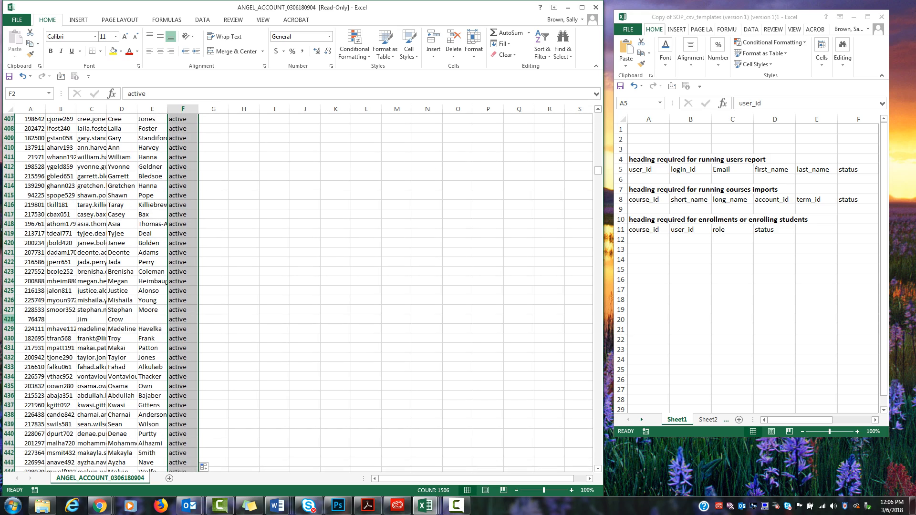
{"action": "left_click", "coordinate": [9, 319]}
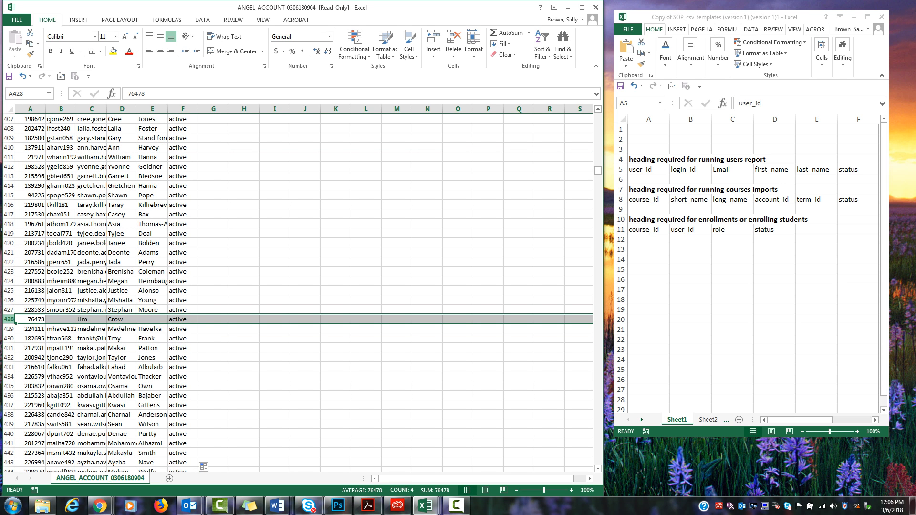
{"action": "right_click", "coordinate": [8, 320]}
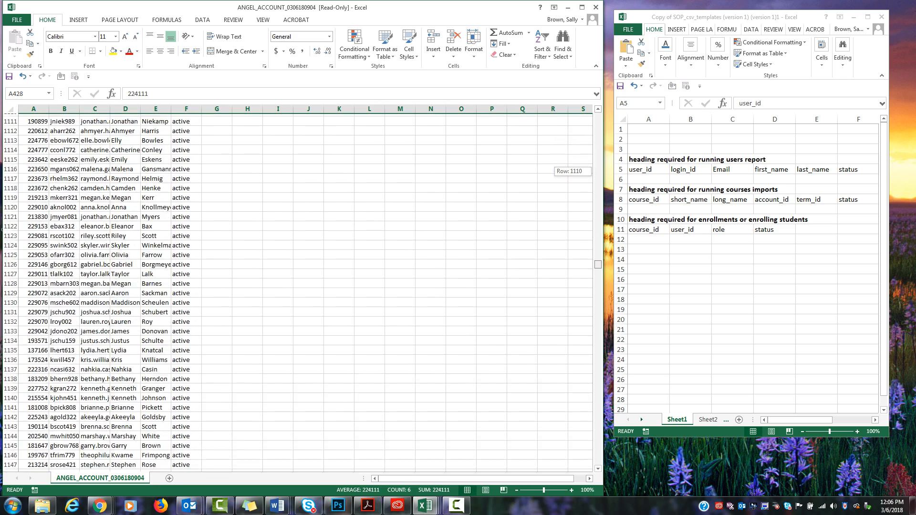
Delete the blank row 1507 and fill "active" from F1506 down the rest of the status column.
{"action": "left_click_drag", "start_coordinate": [598, 265], "coordinate": [598, 269]}
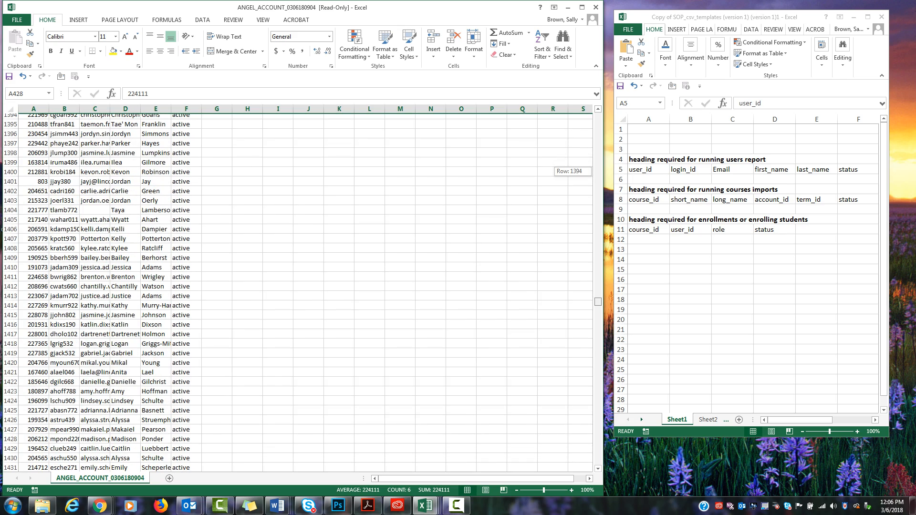
{"action": "left_click_drag", "start_coordinate": [598, 302], "coordinate": [598, 314]}
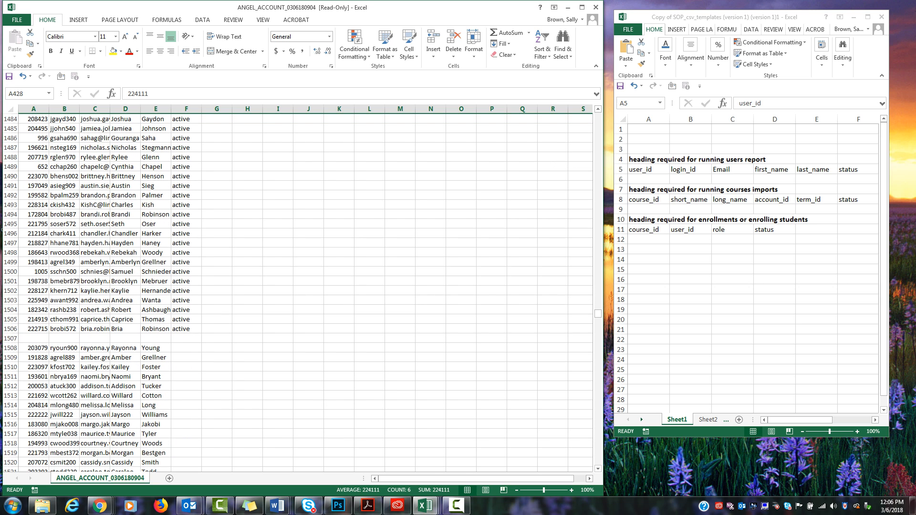
{"action": "left_click", "coordinate": [10, 339]}
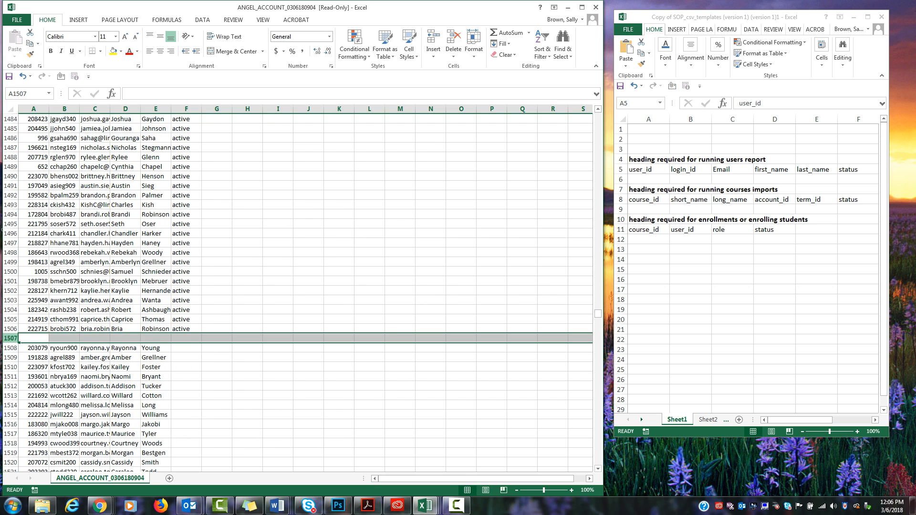
{"action": "right_click", "coordinate": [11, 339]}
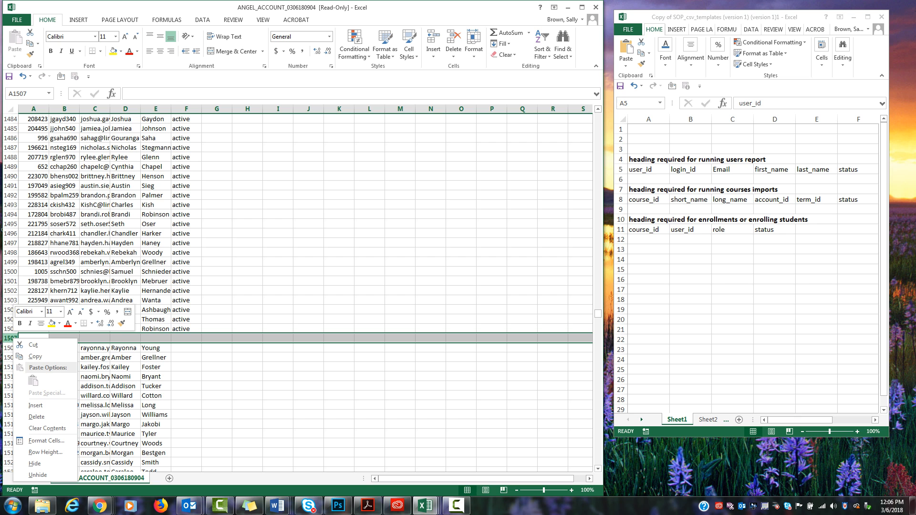
{"action": "left_click", "coordinate": [37, 417]}
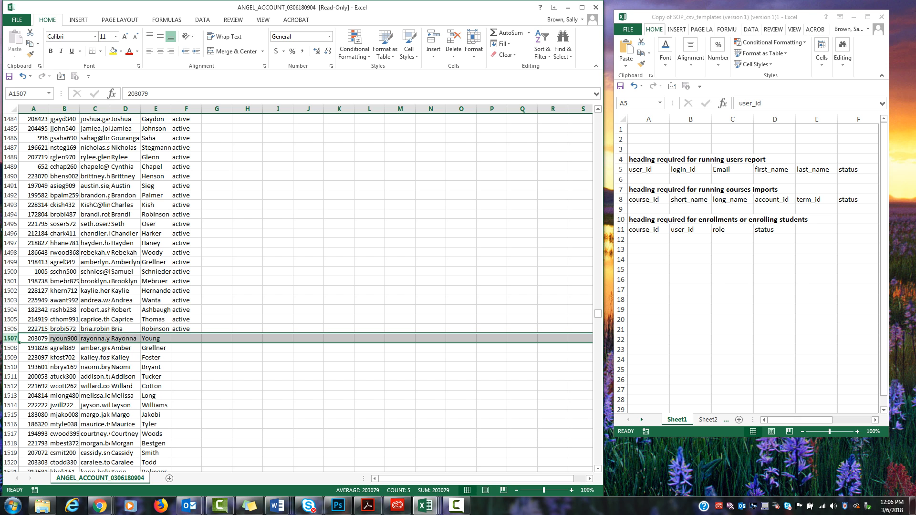
{"action": "left_click", "coordinate": [186, 329]}
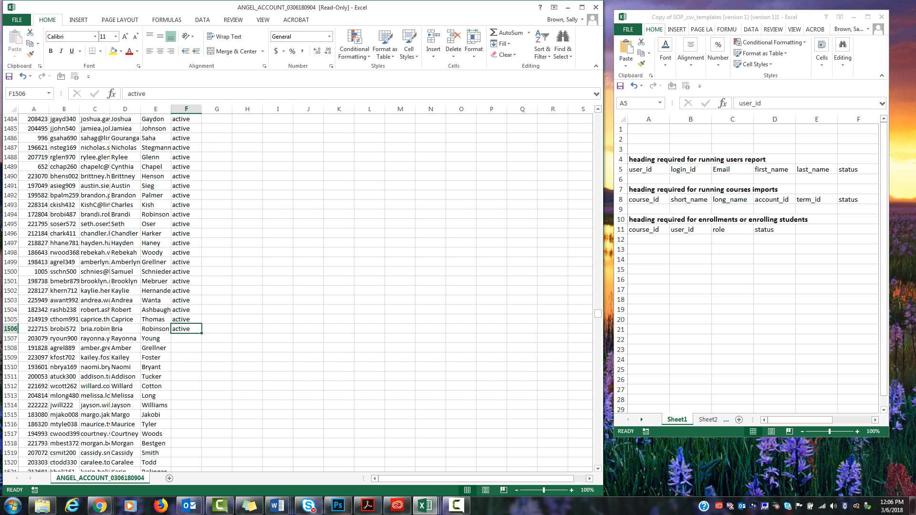
{"action": "double_click", "coordinate": [202, 334]}
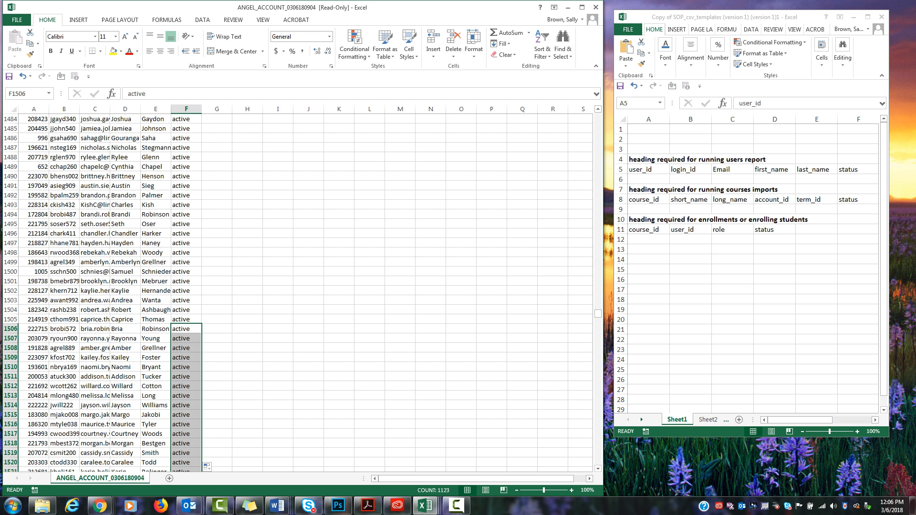
Apply the custom number format 0000000 to the user_id column (column A).
{"action": "mouse_move", "coordinate": [598, 314]}
{"action": "left_mouse_down"}
{"action": "mouse_move", "coordinate": [599, 461]}
{"action": "mouse_move", "coordinate": [598, 116]}
{"action": "left_mouse_up"}
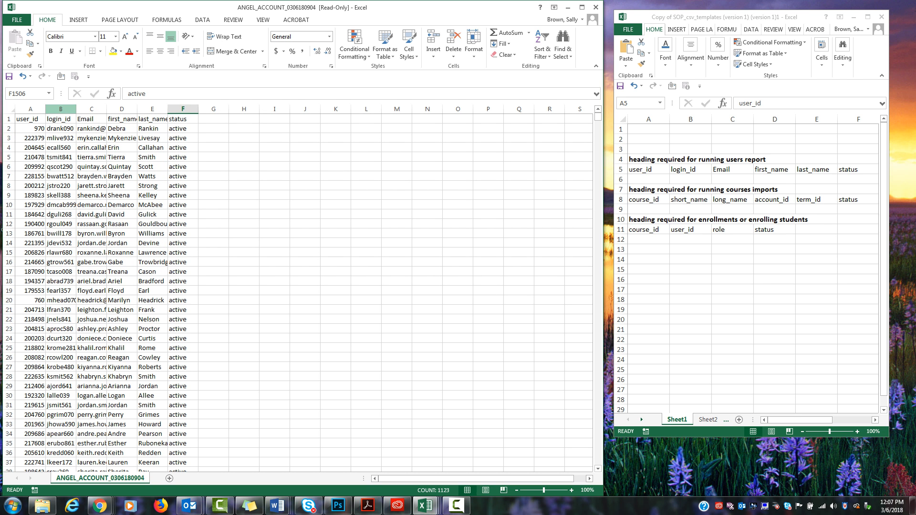
{"action": "left_click", "coordinate": [30, 109]}
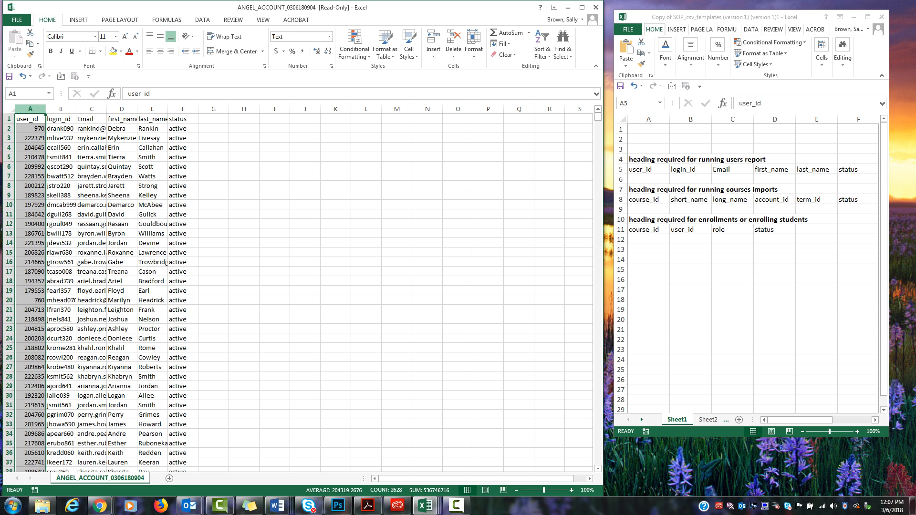
{"action": "right_click", "coordinate": [30, 111]}
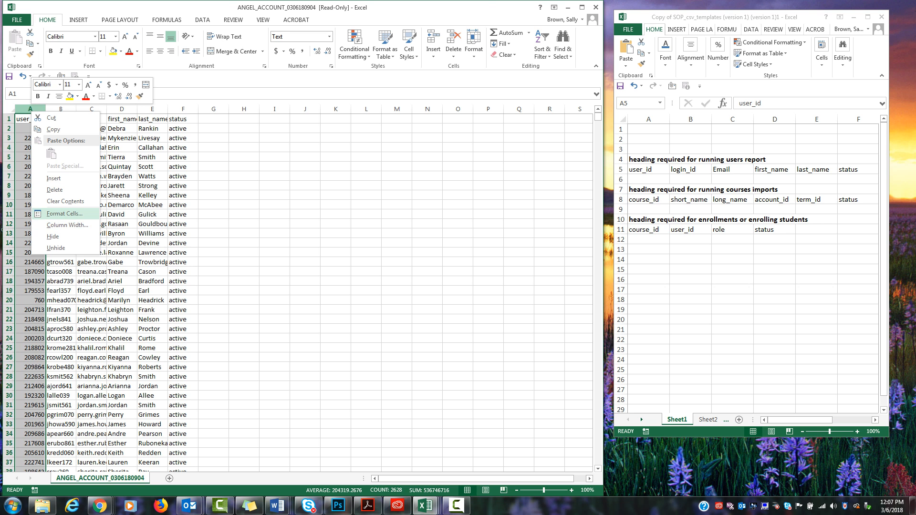
{"action": "left_click", "coordinate": [65, 214]}
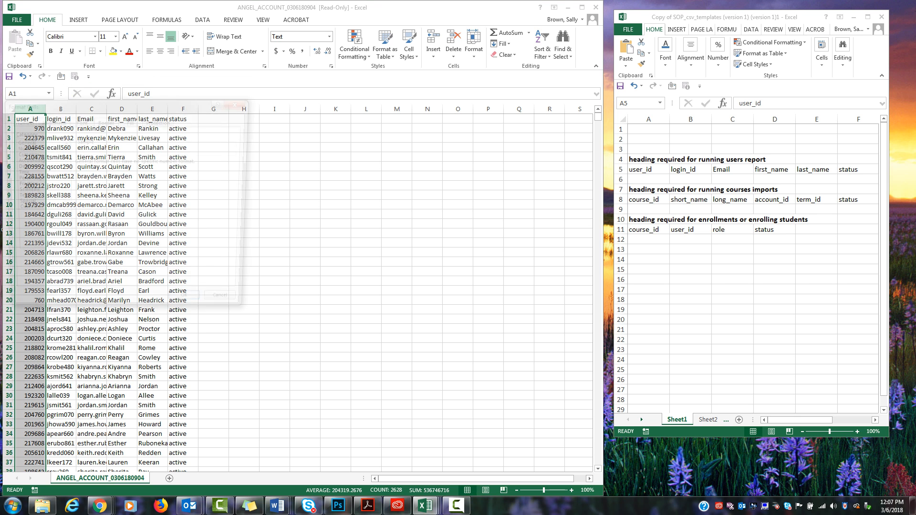
{"action": "left_click", "coordinate": [20, 210]}
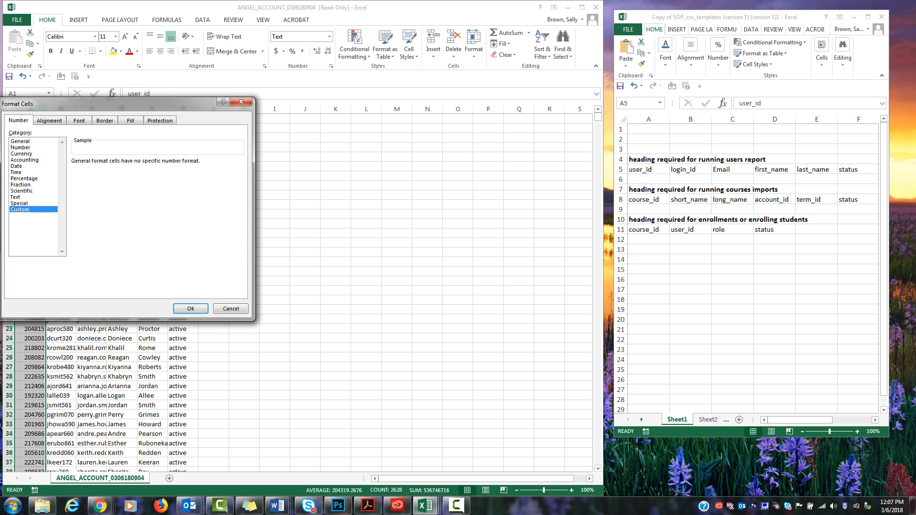
{"action": "double_click", "coordinate": [83, 170]}
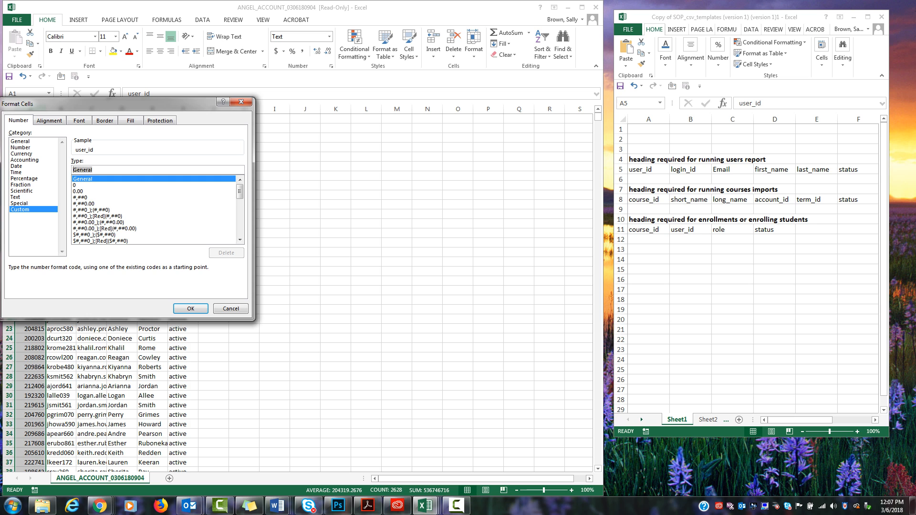
{"action": "type", "text": "0000000"}
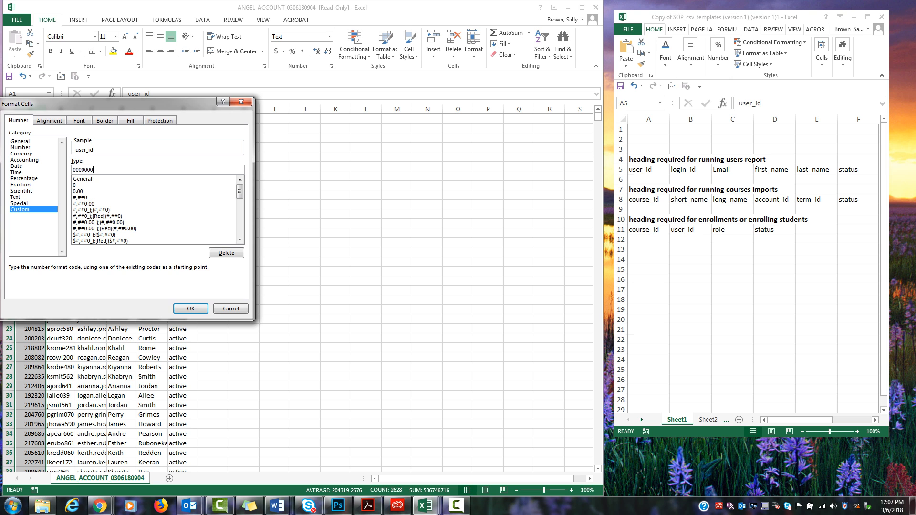
{"action": "key", "text": "Return"}
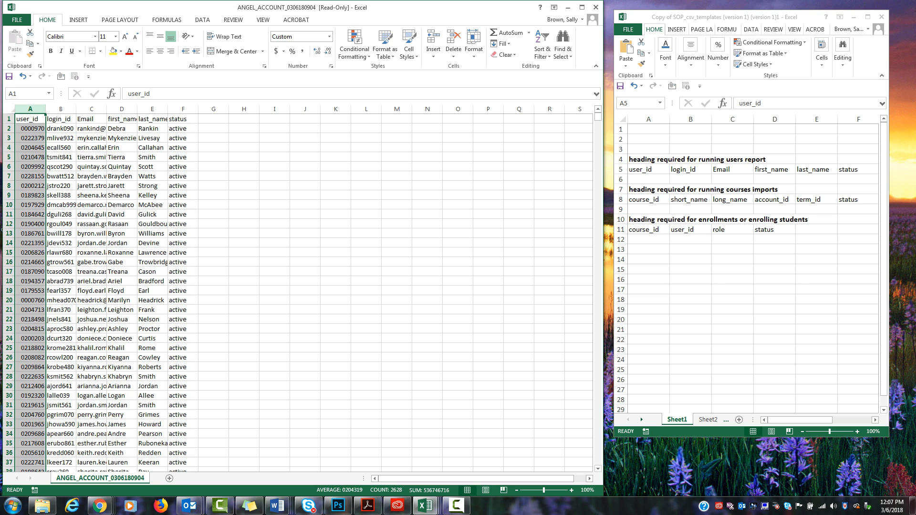
Copy the user_id column, paste it into a new Notepad document, and minimize Notepad to return to the Excel sheet.
{"action": "right_click", "coordinate": [30, 110]}
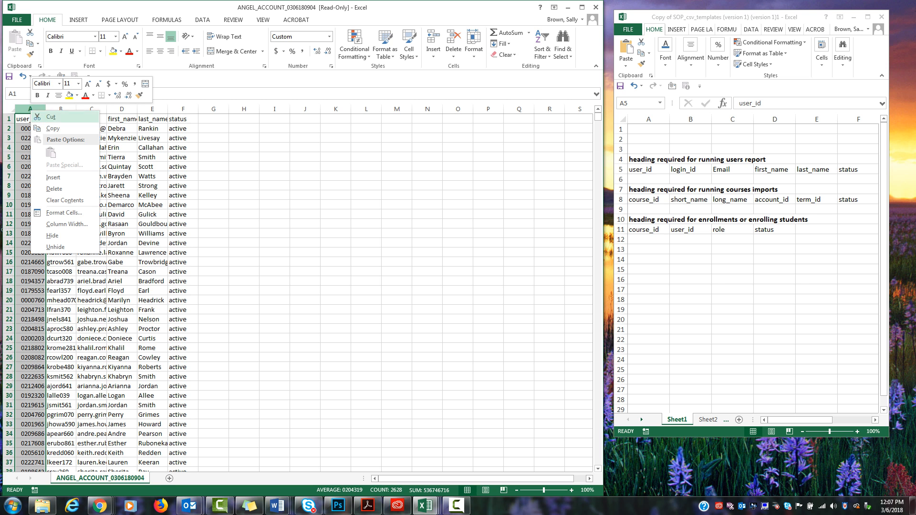
{"action": "left_click", "coordinate": [58, 127]}
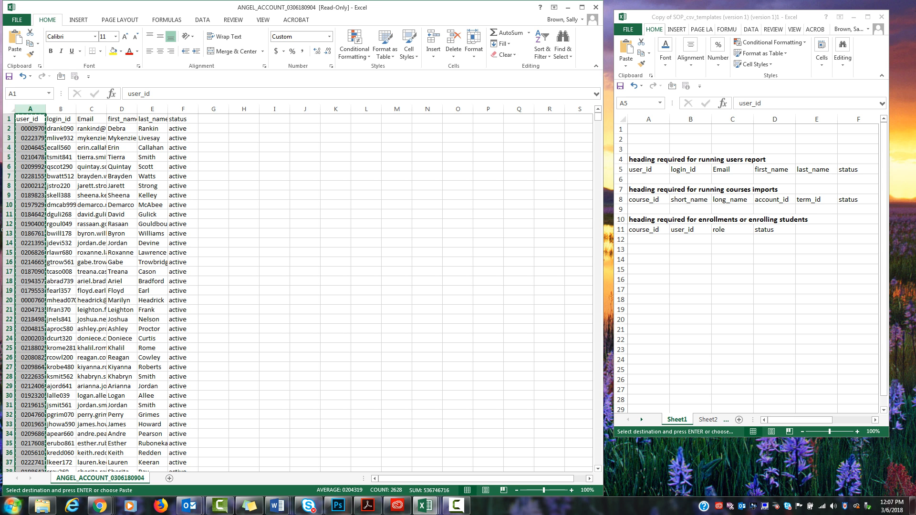
{"action": "left_click", "coordinate": [13, 506]}
{"action": "left_click", "coordinate": [57, 446]}
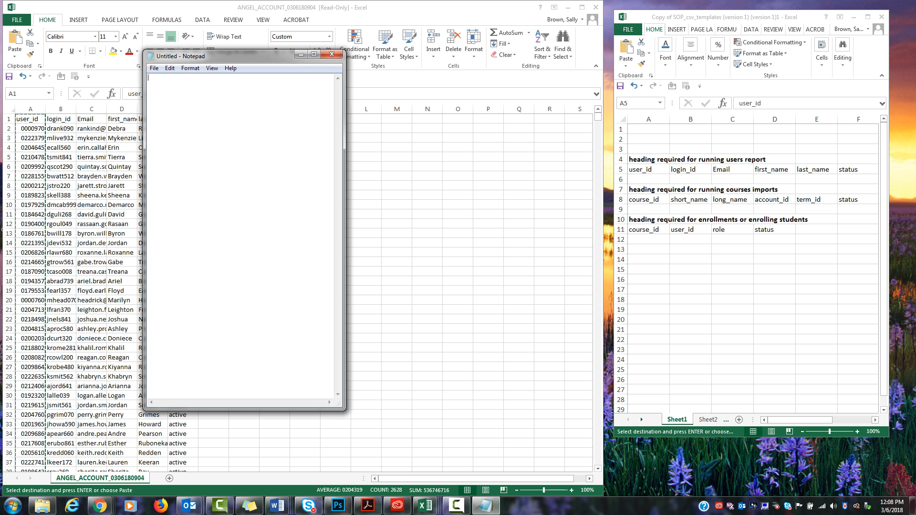
{"action": "right_click", "coordinate": [201, 86]}
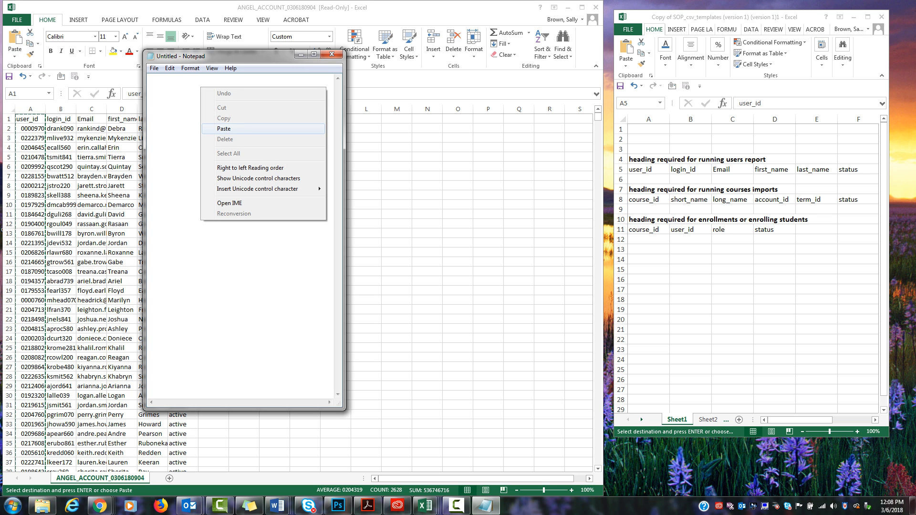
{"action": "left_click", "coordinate": [224, 128]}
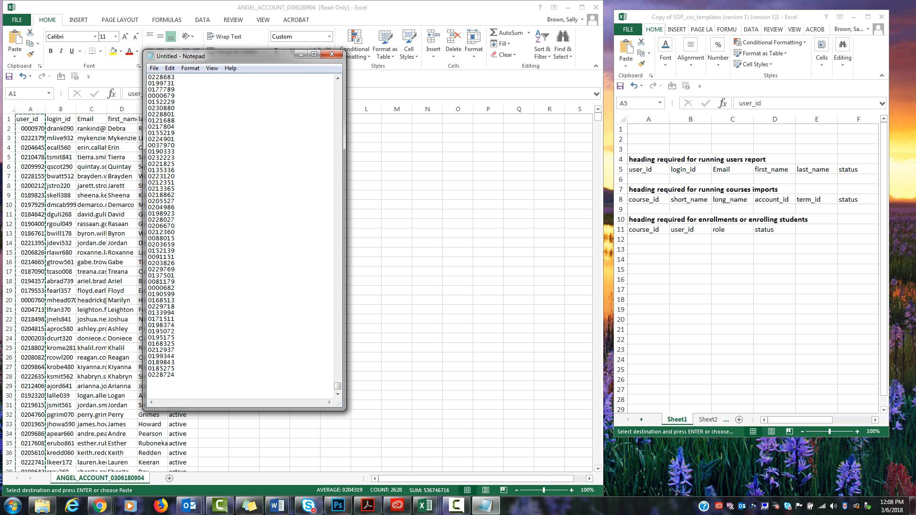
{"action": "left_click", "coordinate": [301, 55]}
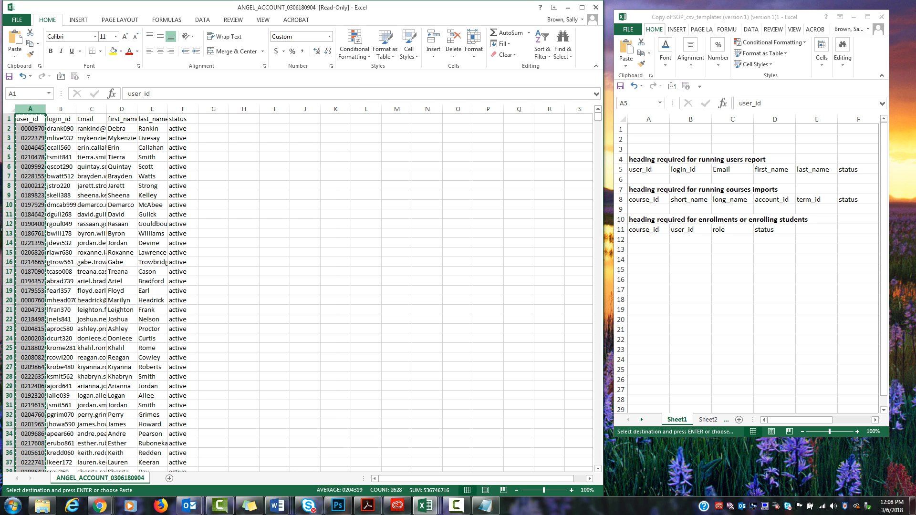
Change the number format of the user_id column (column A) to Text.
{"action": "right_click", "coordinate": [32, 115]}
{"action": "left_click", "coordinate": [65, 214]}
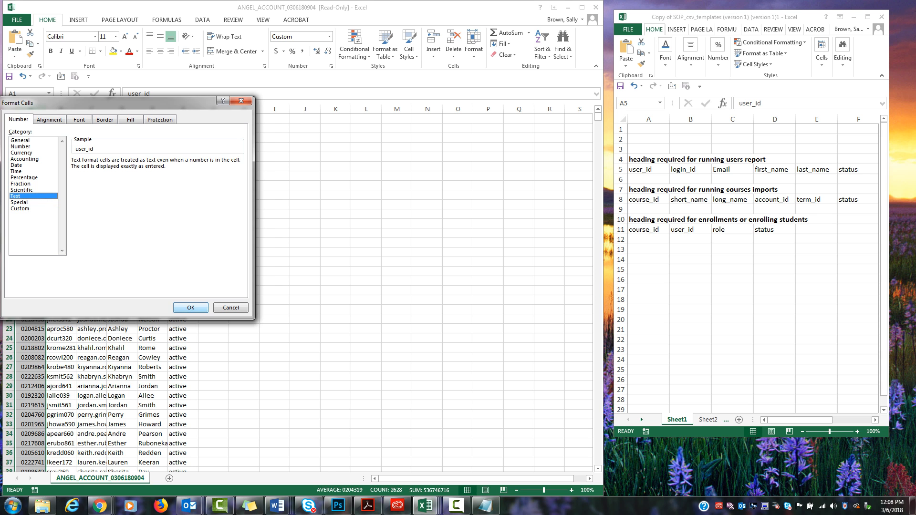
{"action": "key", "text": "Return"}
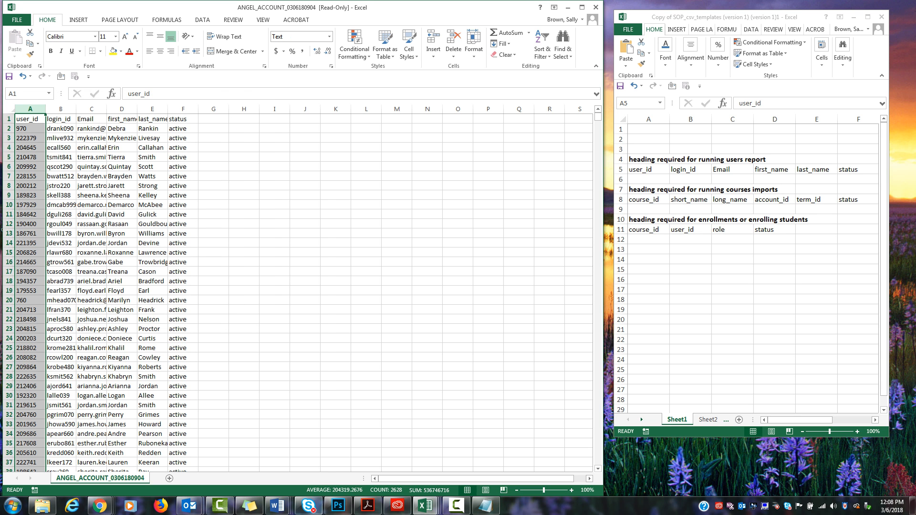
Cut all the user IDs from the Notepad document, paste them over the user_id column in Excel, and dismiss the Windows color scheme prompts.
{"action": "left_click", "coordinate": [485, 505]}
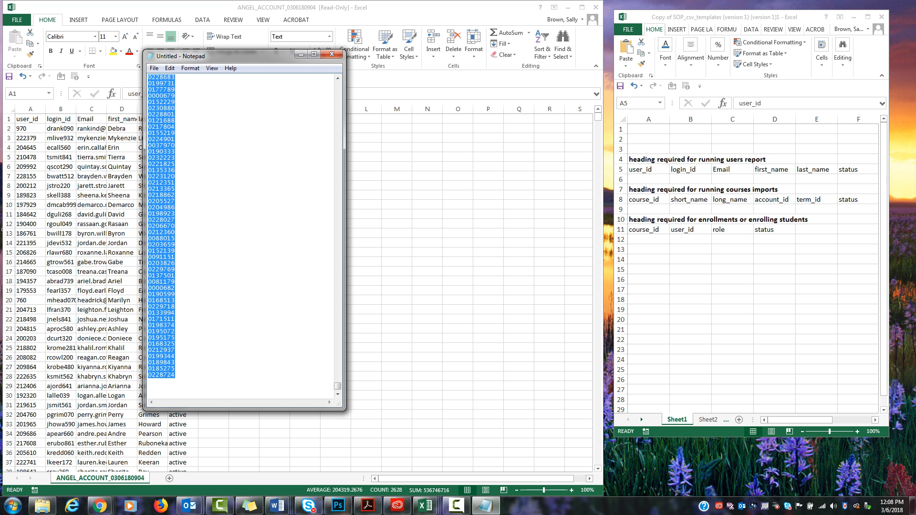
{"action": "key", "text": "Delete"}
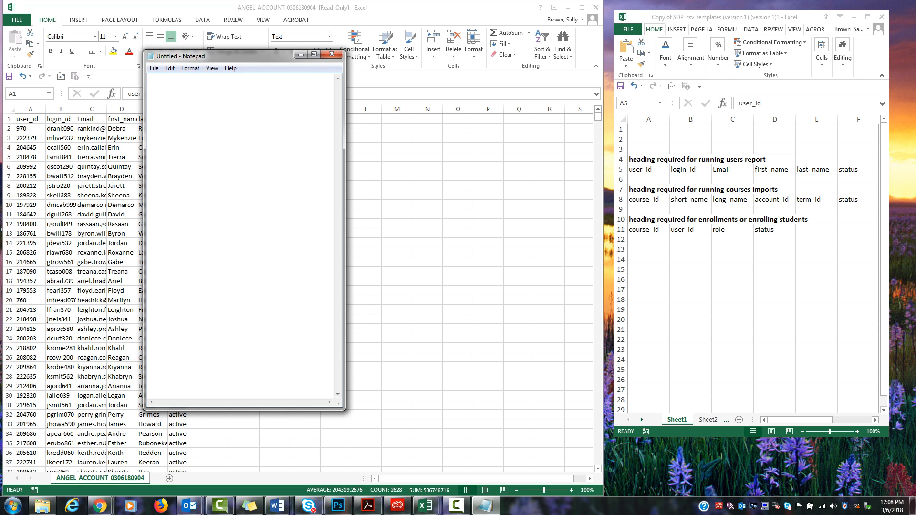
{"action": "left_click", "coordinate": [30, 110]}
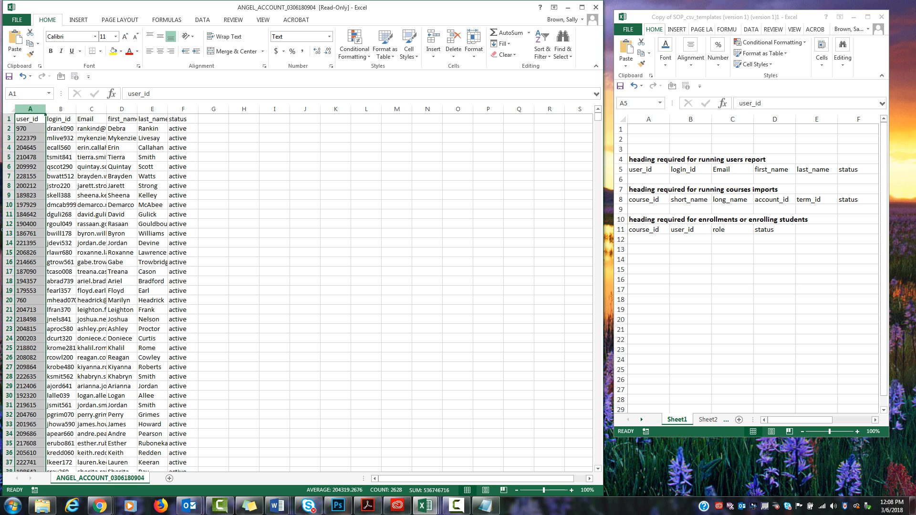
{"action": "key", "text": "ctrl+v"}
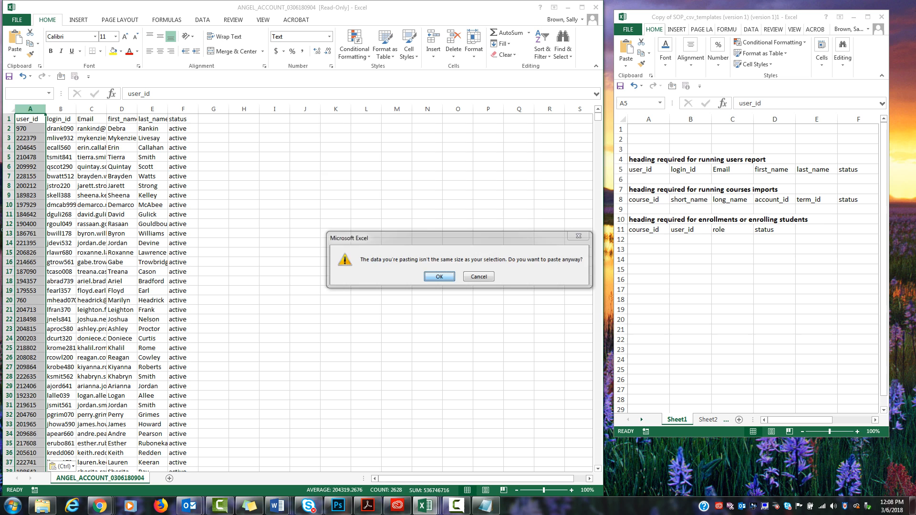
{"action": "key", "text": "Return"}
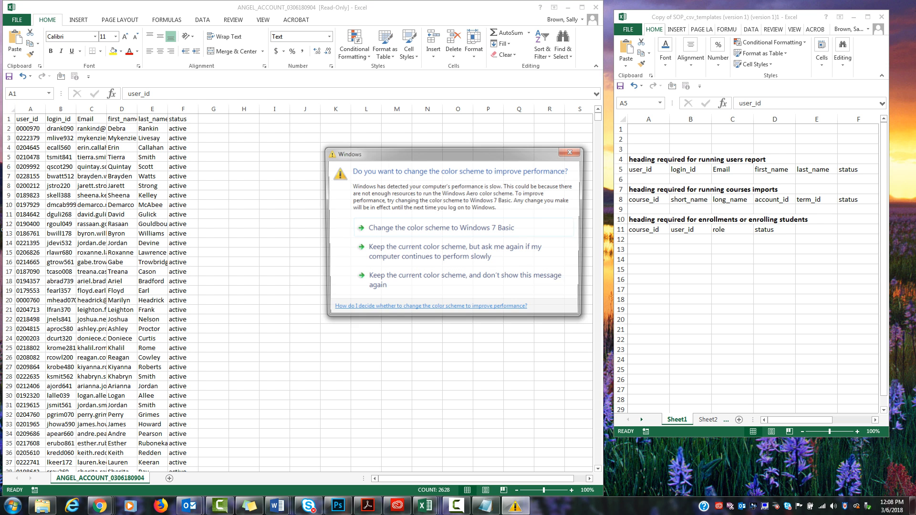
{"action": "left_click", "coordinate": [573, 151]}
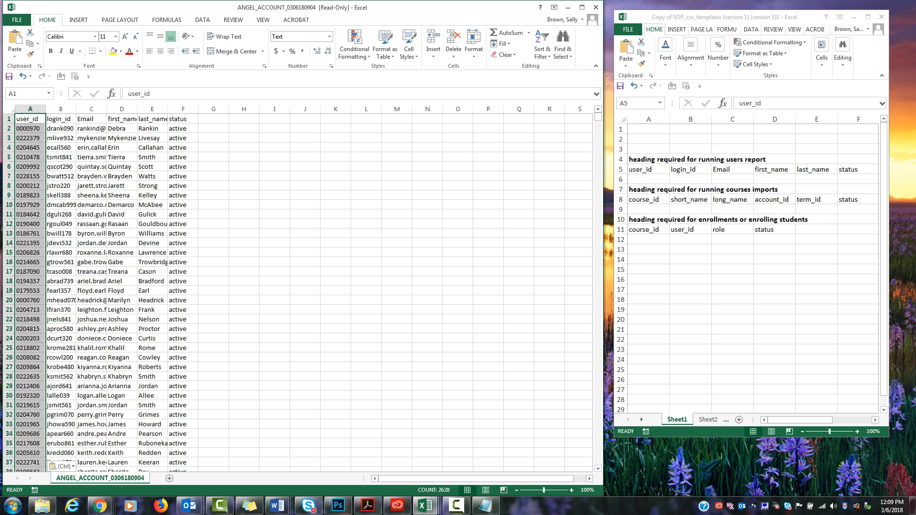
{"action": "left_click", "coordinate": [213, 128]}
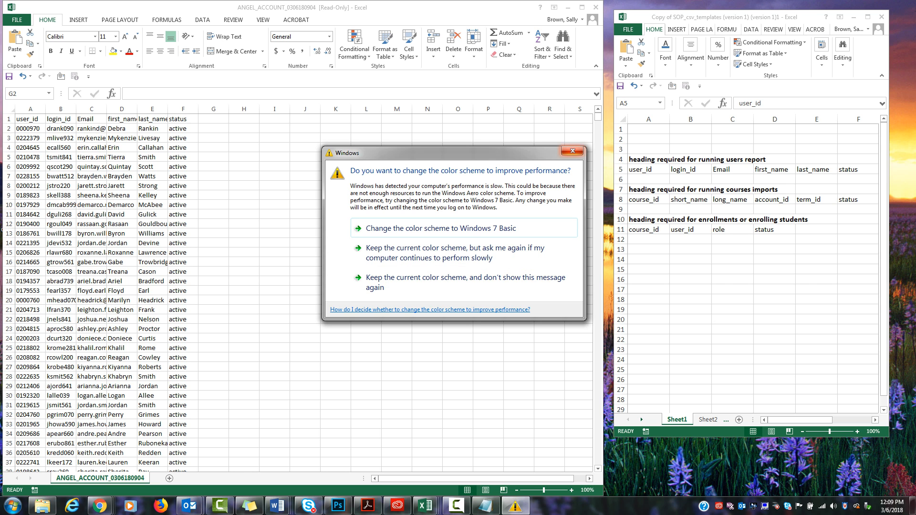
{"action": "left_click", "coordinate": [572, 151]}
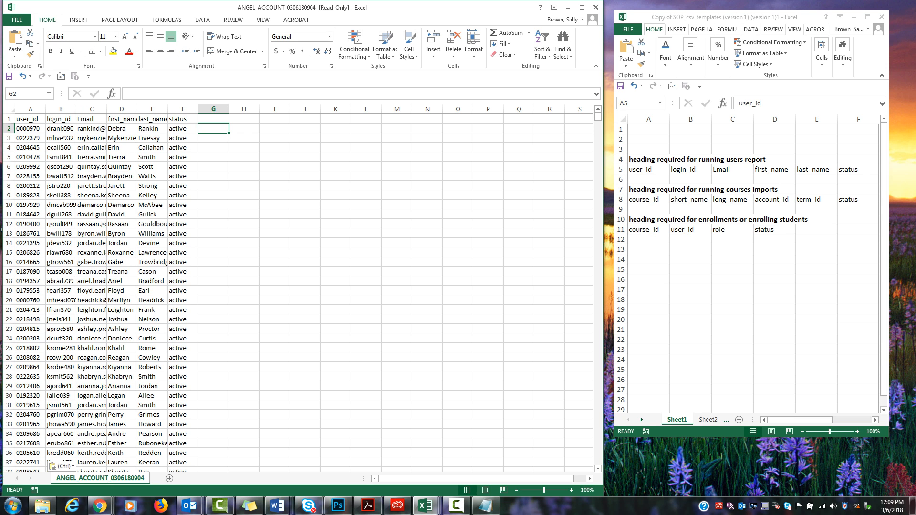
Start saving the read-only workbook as a new copy and choose the Desktop as the save location.
{"action": "left_click", "coordinate": [17, 20]}
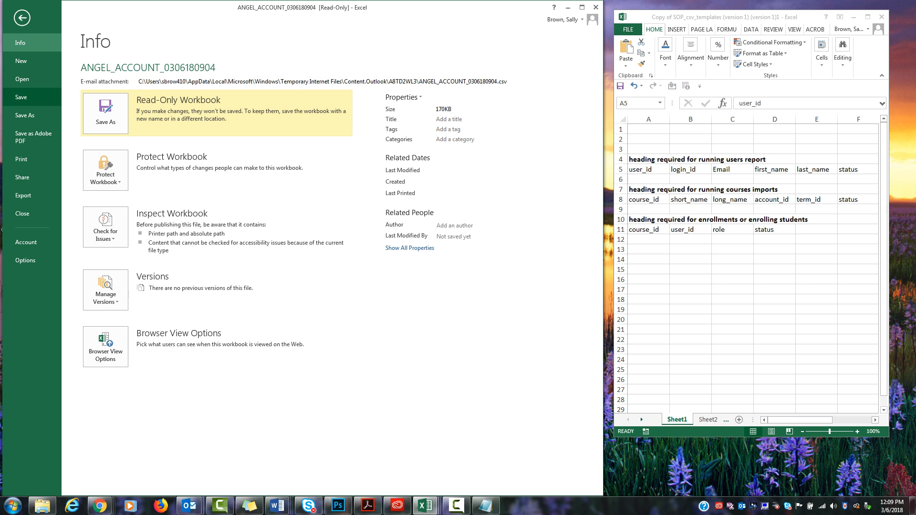
{"action": "left_click", "coordinate": [21, 97]}
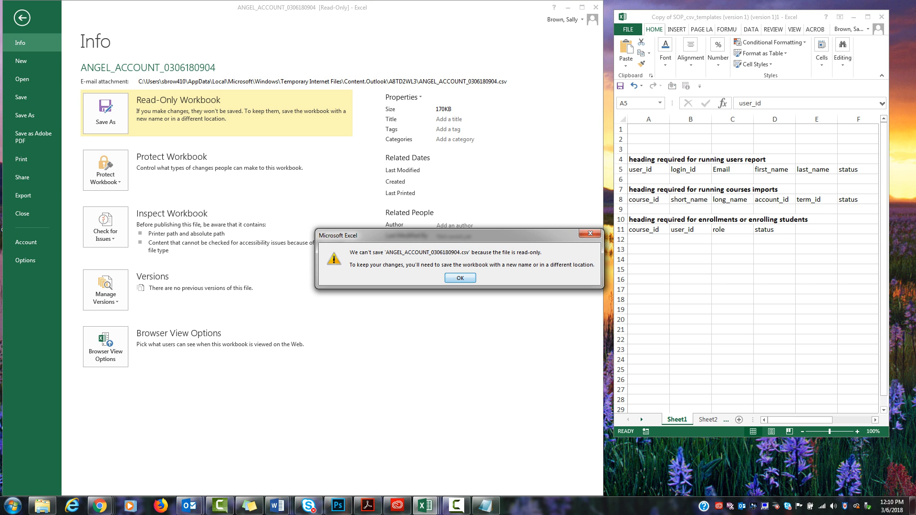
{"action": "key", "text": "Return"}
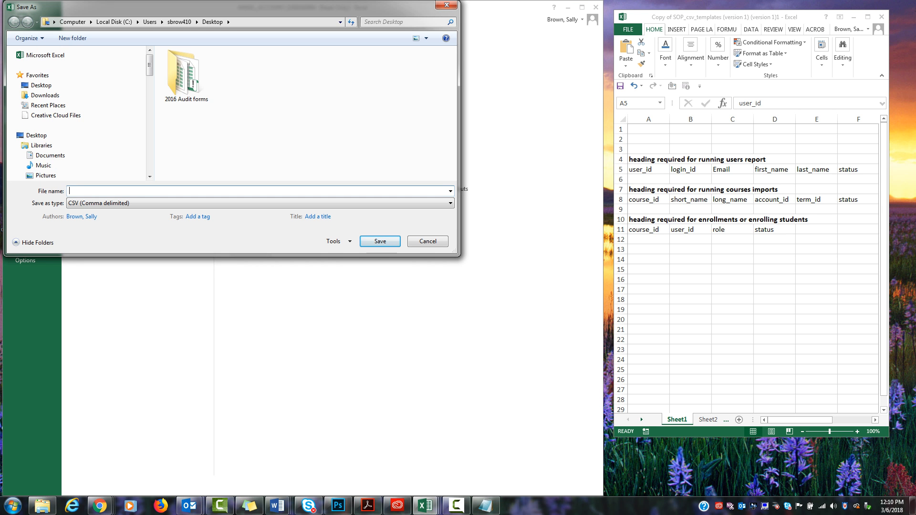
{"action": "left_click", "coordinate": [37, 135]}
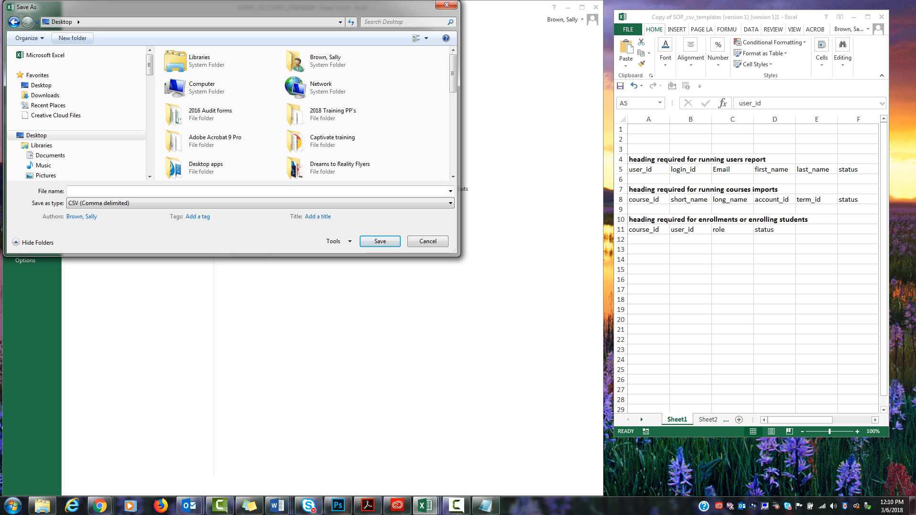
Create a folder named Canvas CSV on the Desktop and open it as the save location.
{"action": "left_click", "coordinate": [72, 37]}
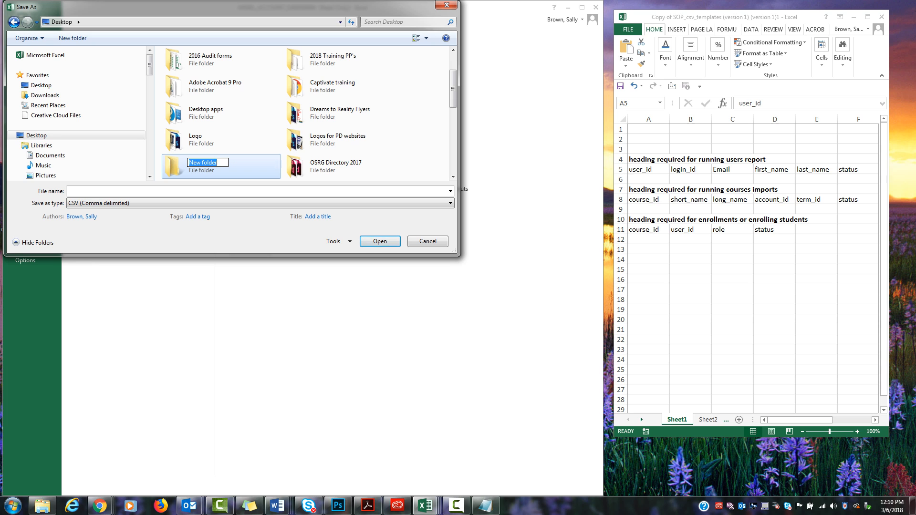
{"action": "type", "text": "U"}
{"action": "key", "text": "BackSpace"}
{"action": "type", "text": "user"}
{"action": "key", "text": "BackSpace"}
{"action": "key", "text": "BackSpace"}
{"action": "key", "text": "BackSpace"}
{"action": "key", "text": "BackSpace"}
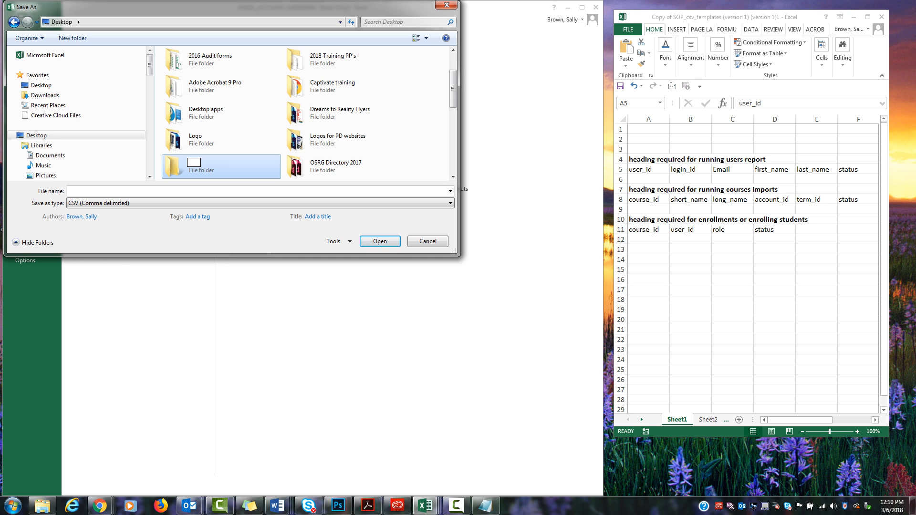
{"action": "type", "text": "Canvas CSV"}
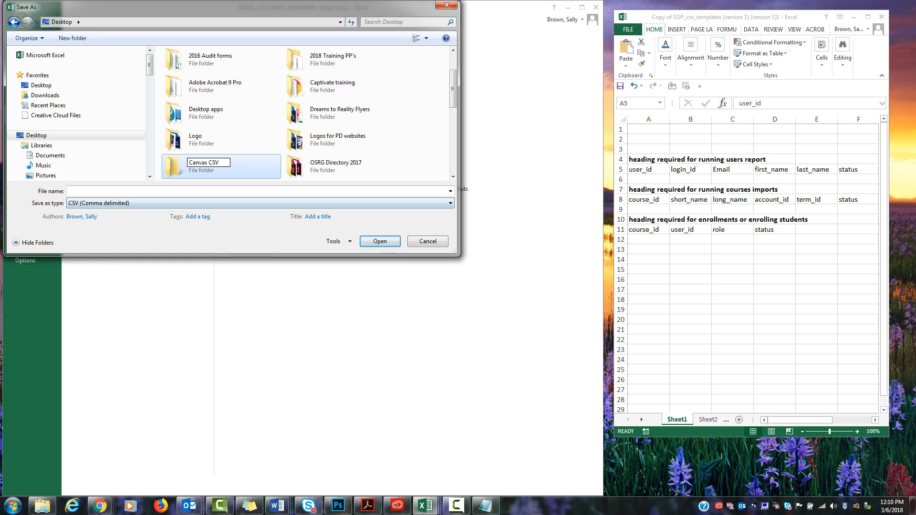
{"action": "key", "text": "Return"}
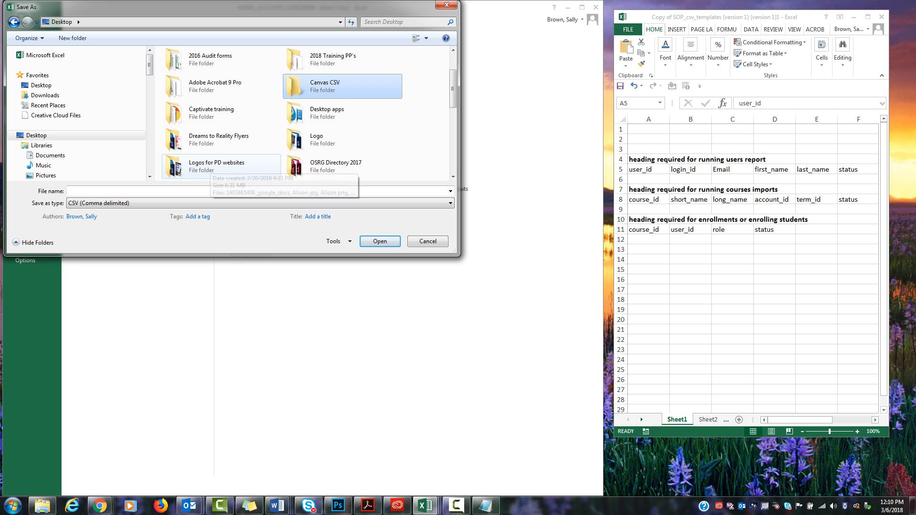
{"action": "key", "text": "Return"}
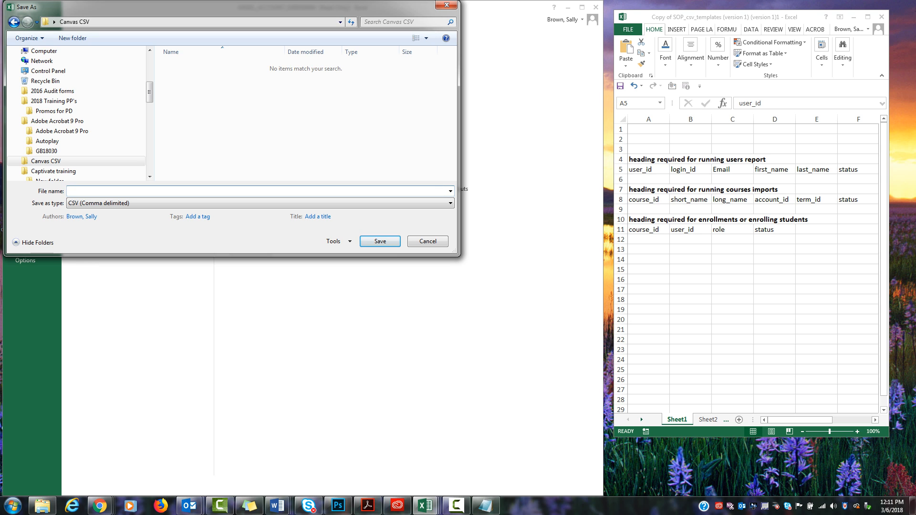
Save the workbook as user_March6 in the Canvas CSV folder, keeping the CSV (Comma delimited) format.
{"action": "type", "text": "user_March6"}
{"action": "key", "text": "ctrl+a"}
{"action": "key", "text": "Return"}
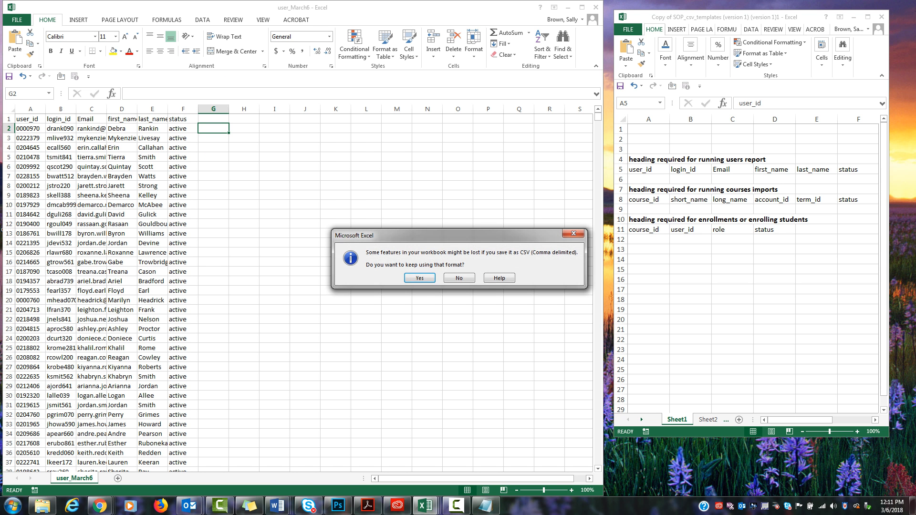
{"action": "key", "text": "Return"}
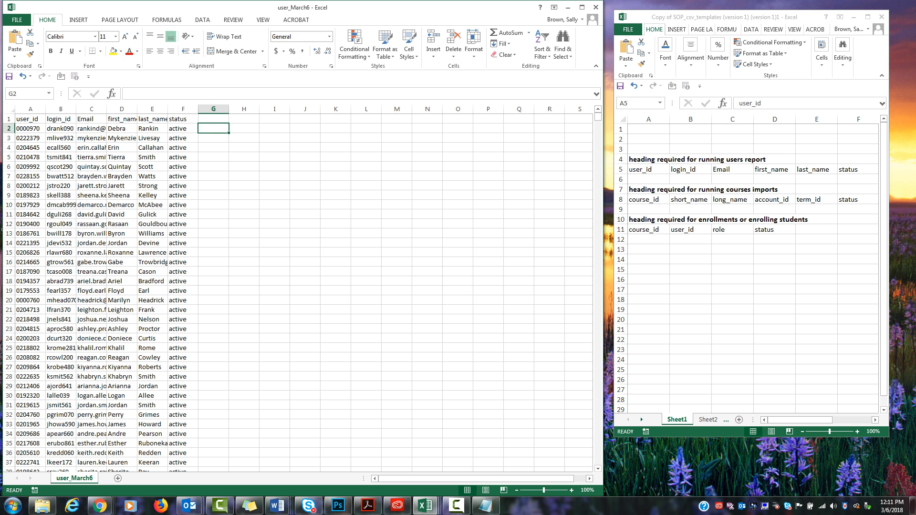
{"action": "left_click", "coordinate": [458, 507]}
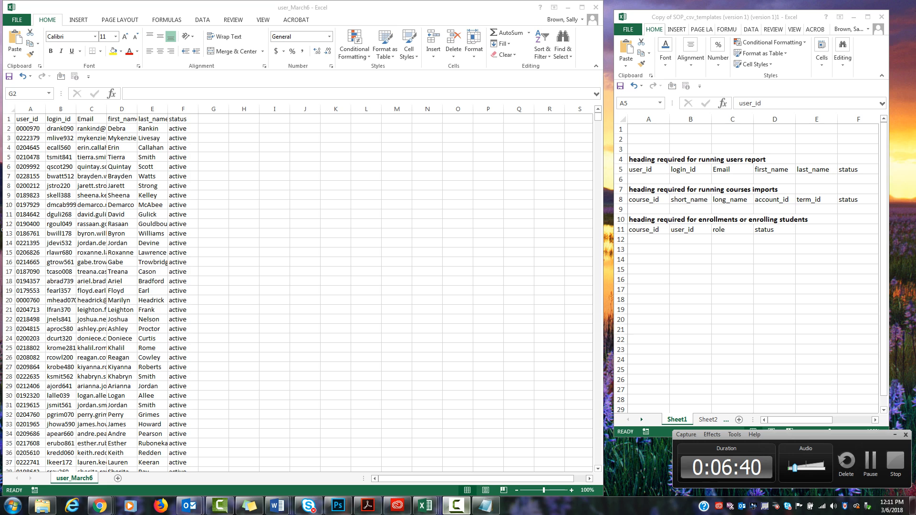